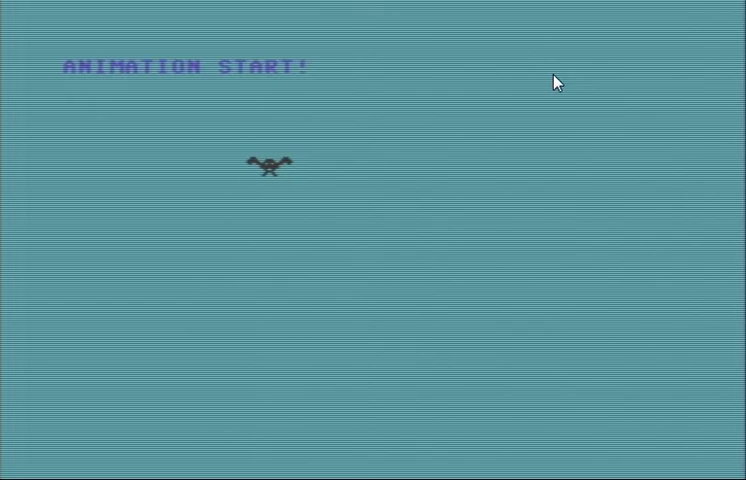
Interrupt the running sprite animation and LIST the BASIC program down to its sprite-disable routine
{"action": "key", "text": "Escape+Page_Up"}
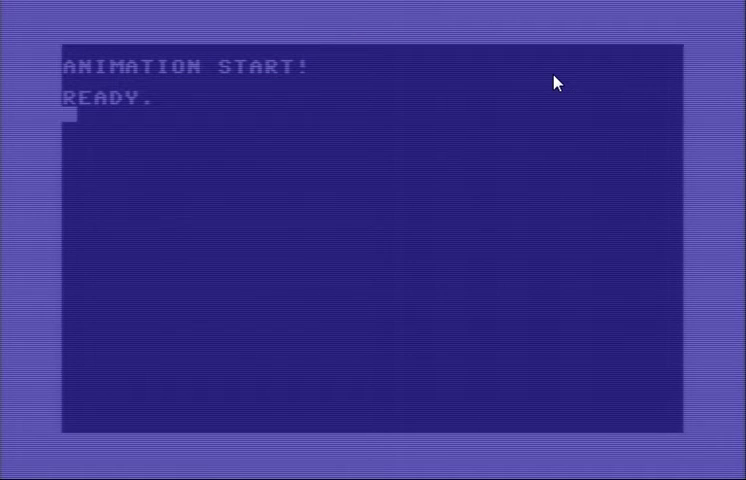
{"action": "type", "text": "list"}
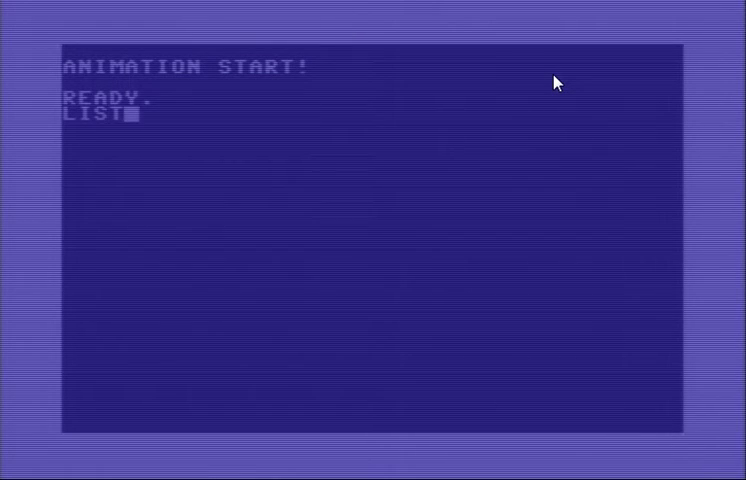
{"action": "key", "text": "Return"}
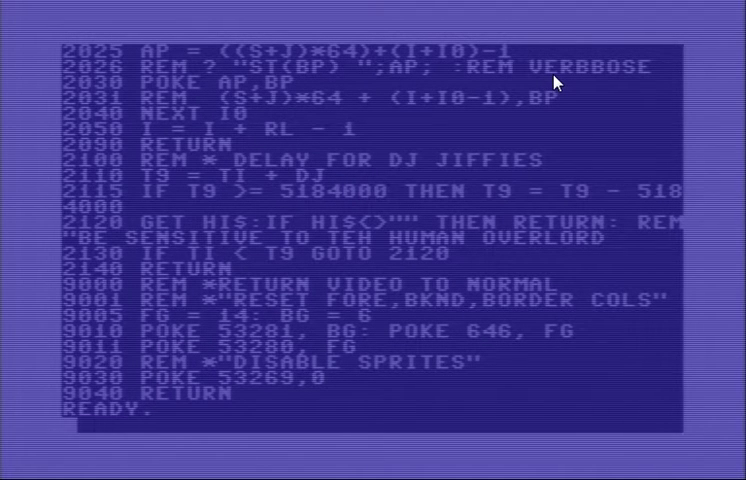
{"action": "type", "text": "RUN"}
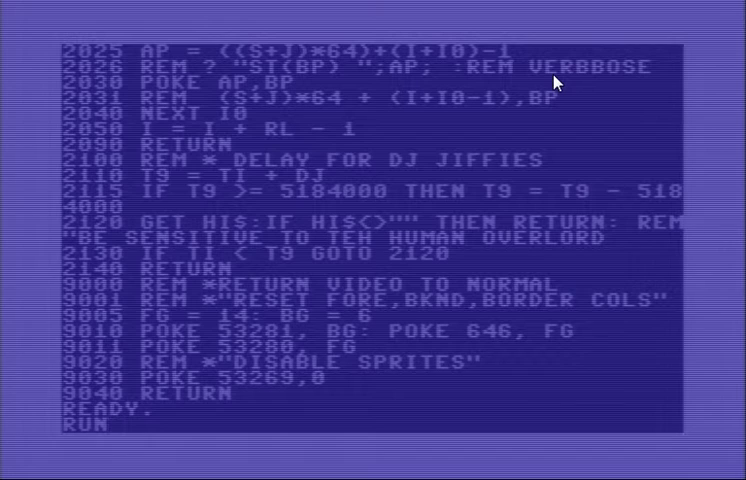
RUN the program again so the loading message appears while memory buffers are set up
{"action": "key", "text": "Return"}
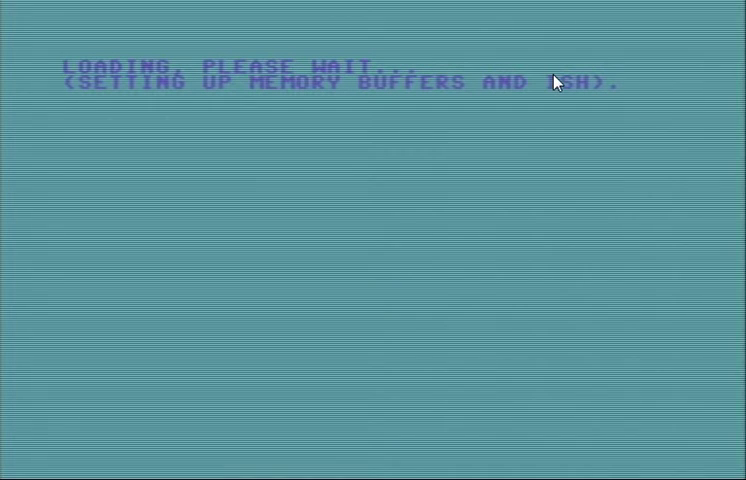